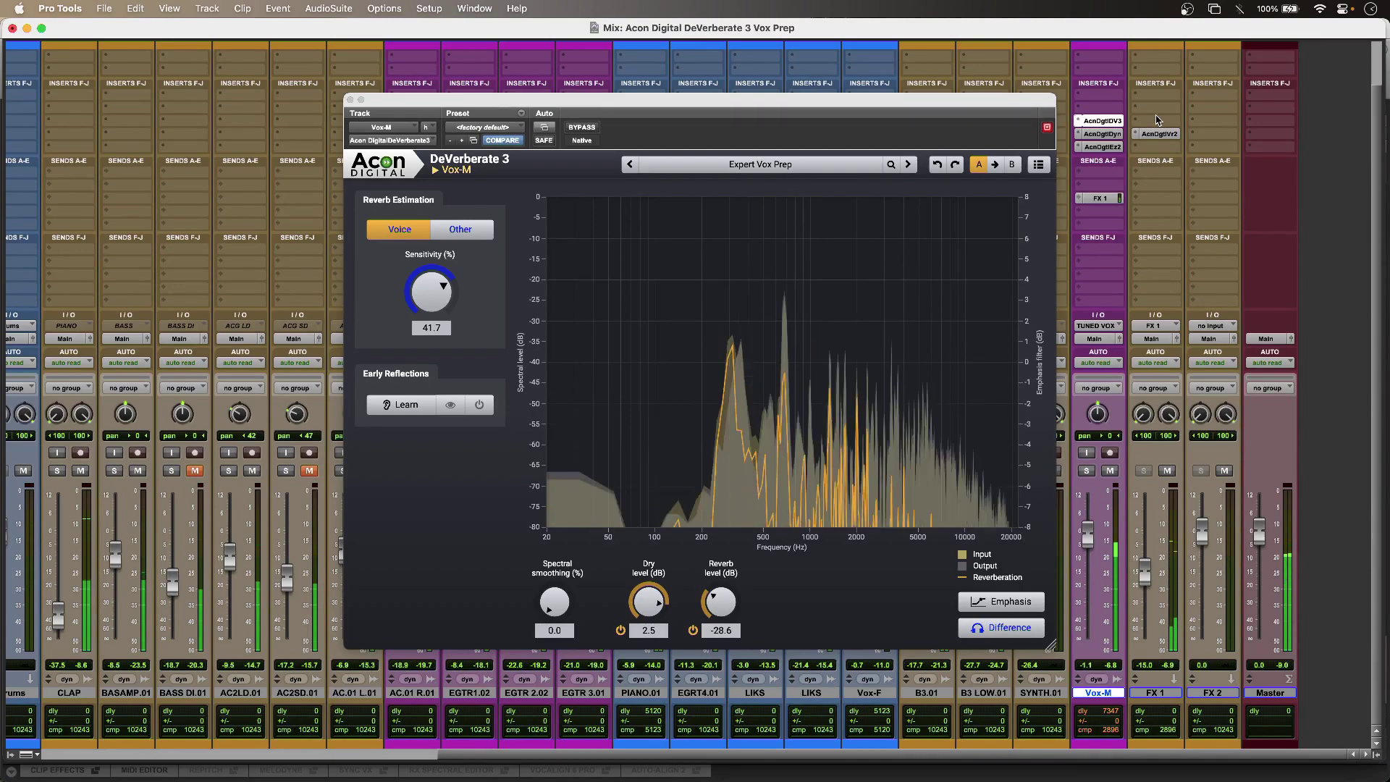
Bypass DeVerberate 3 on Vox-M to audition the untreated vocal during playback
super+click(1100, 121)
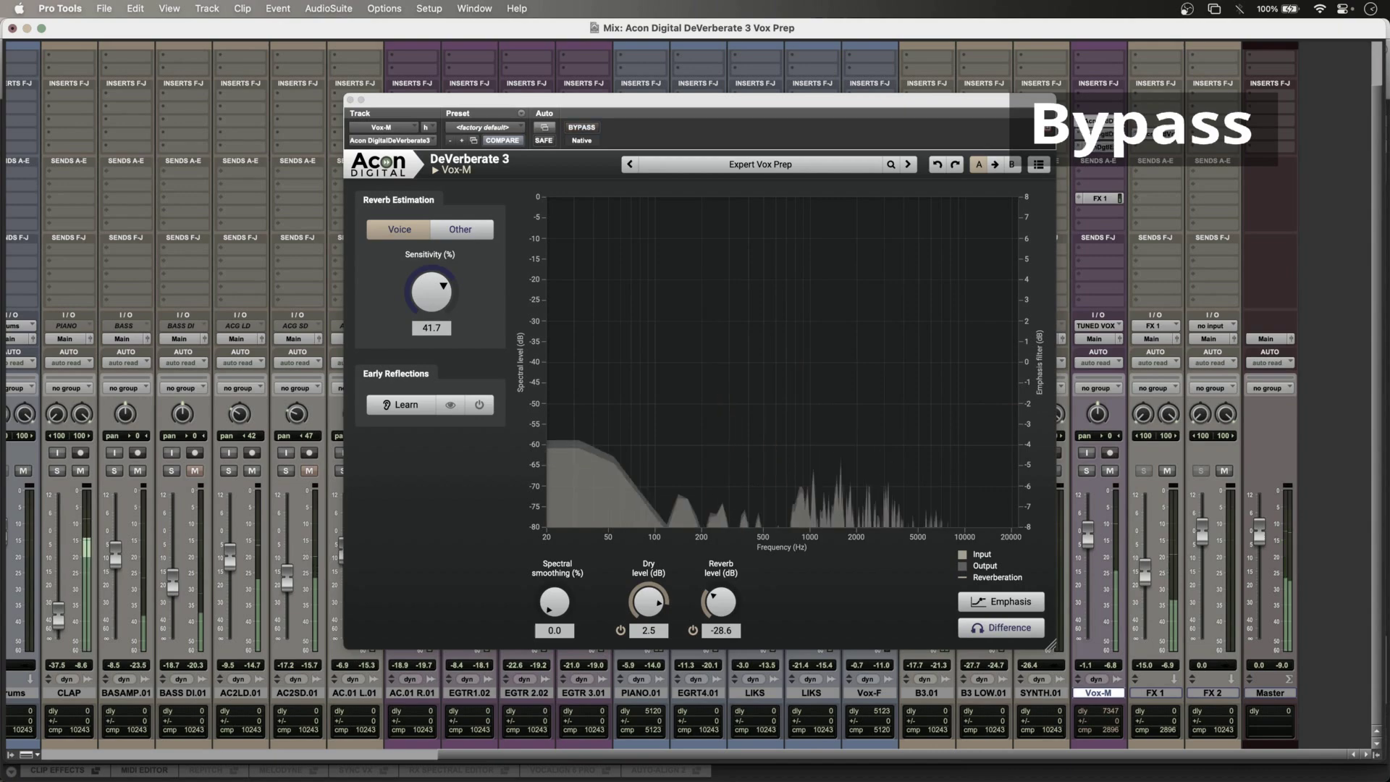
Re-enable DeVerberate 3, keep sensitivity at 41.7, and play with reverb level raised to 5.6 dB
super+click(1100, 120)
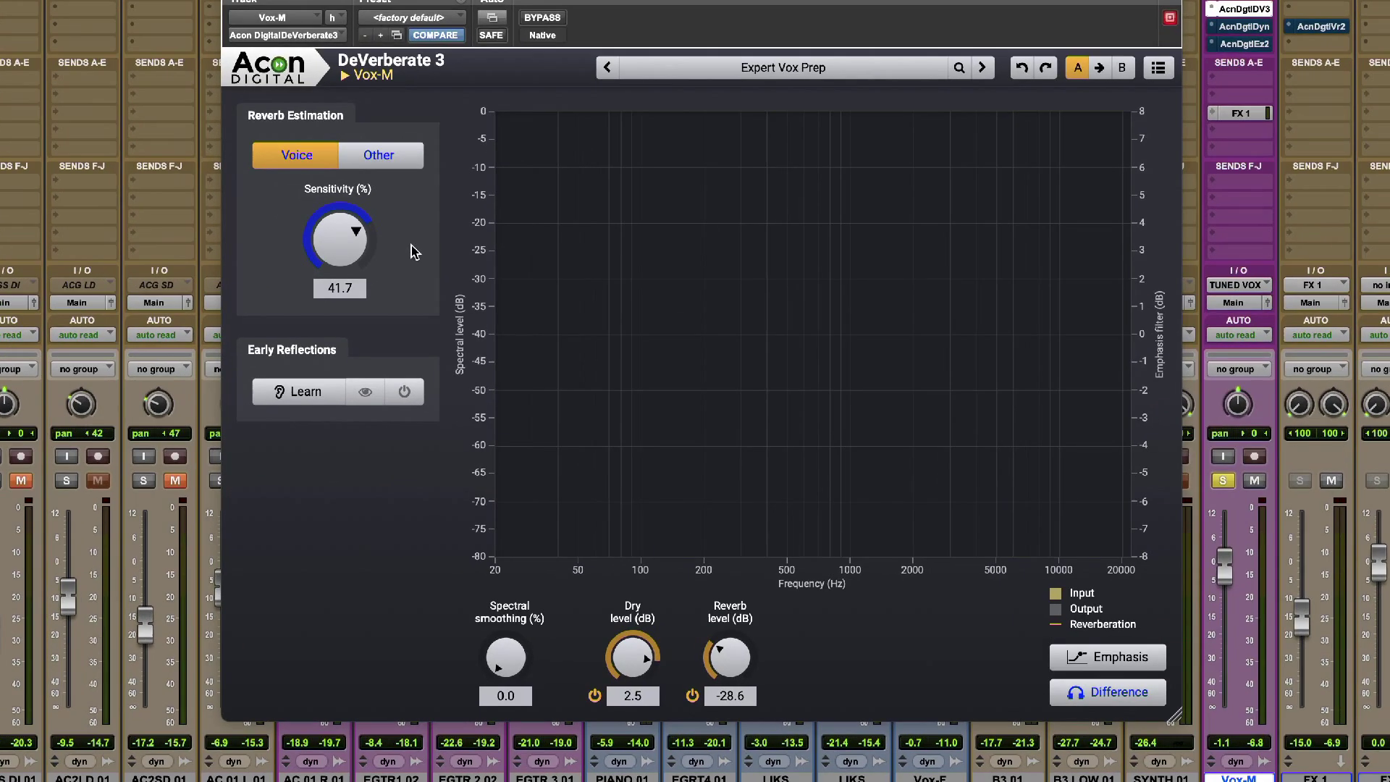
drag(339, 237, 343, 187)
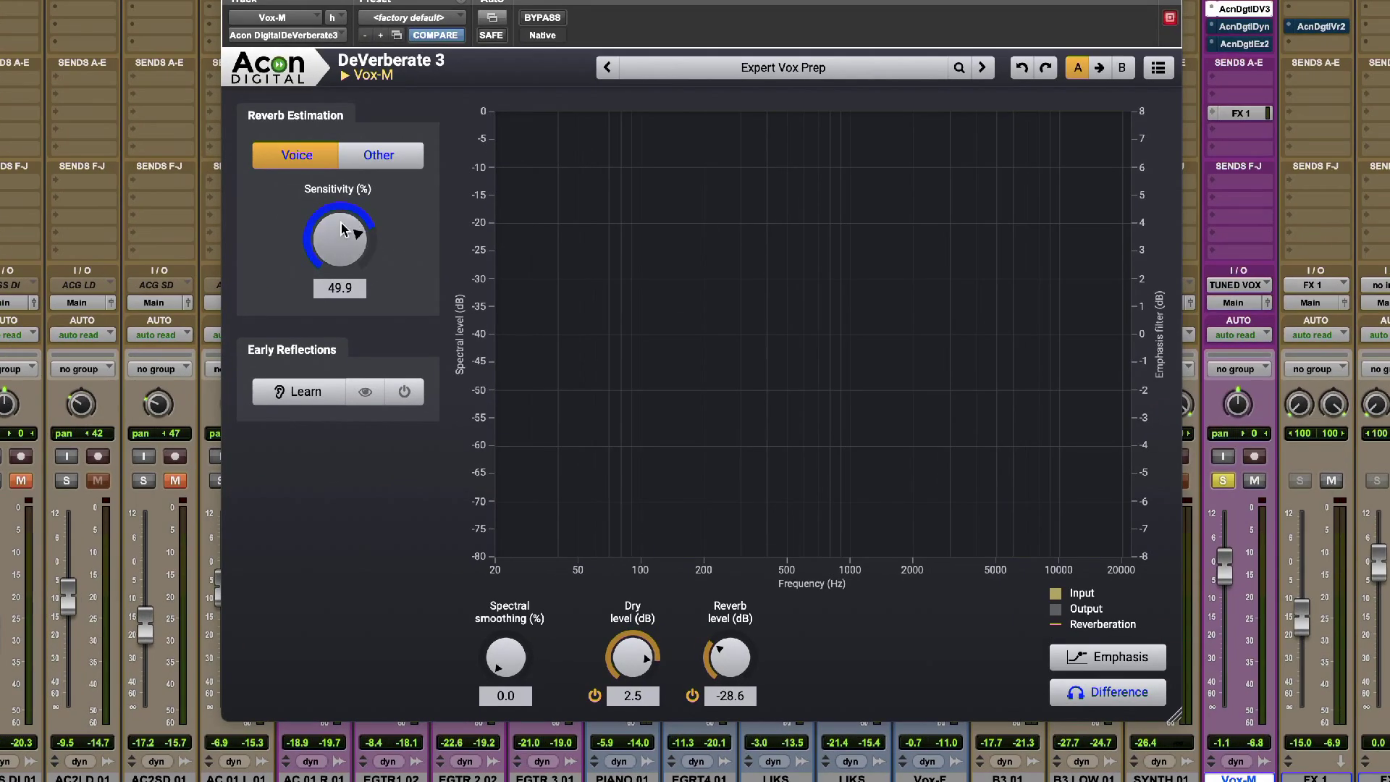
drag(730, 658, 731, 665)
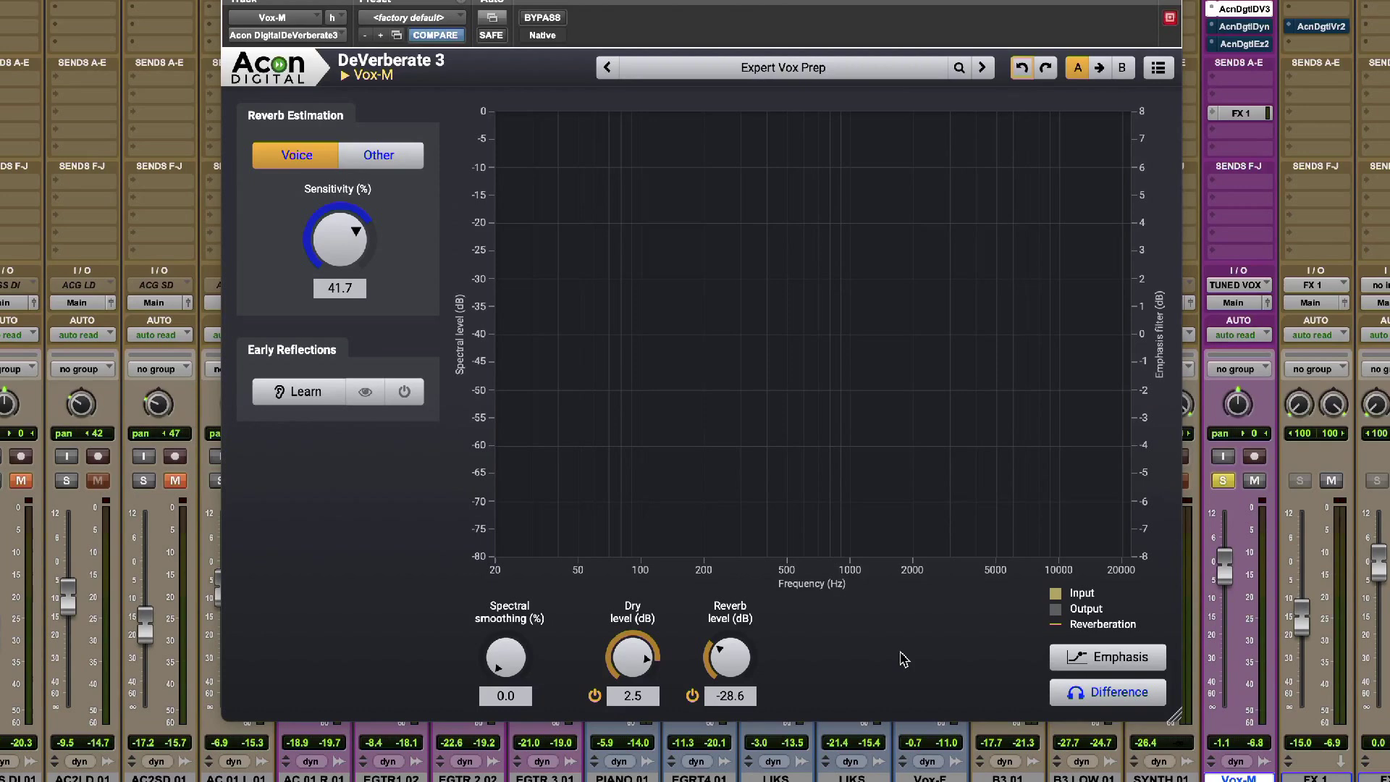
key(space)
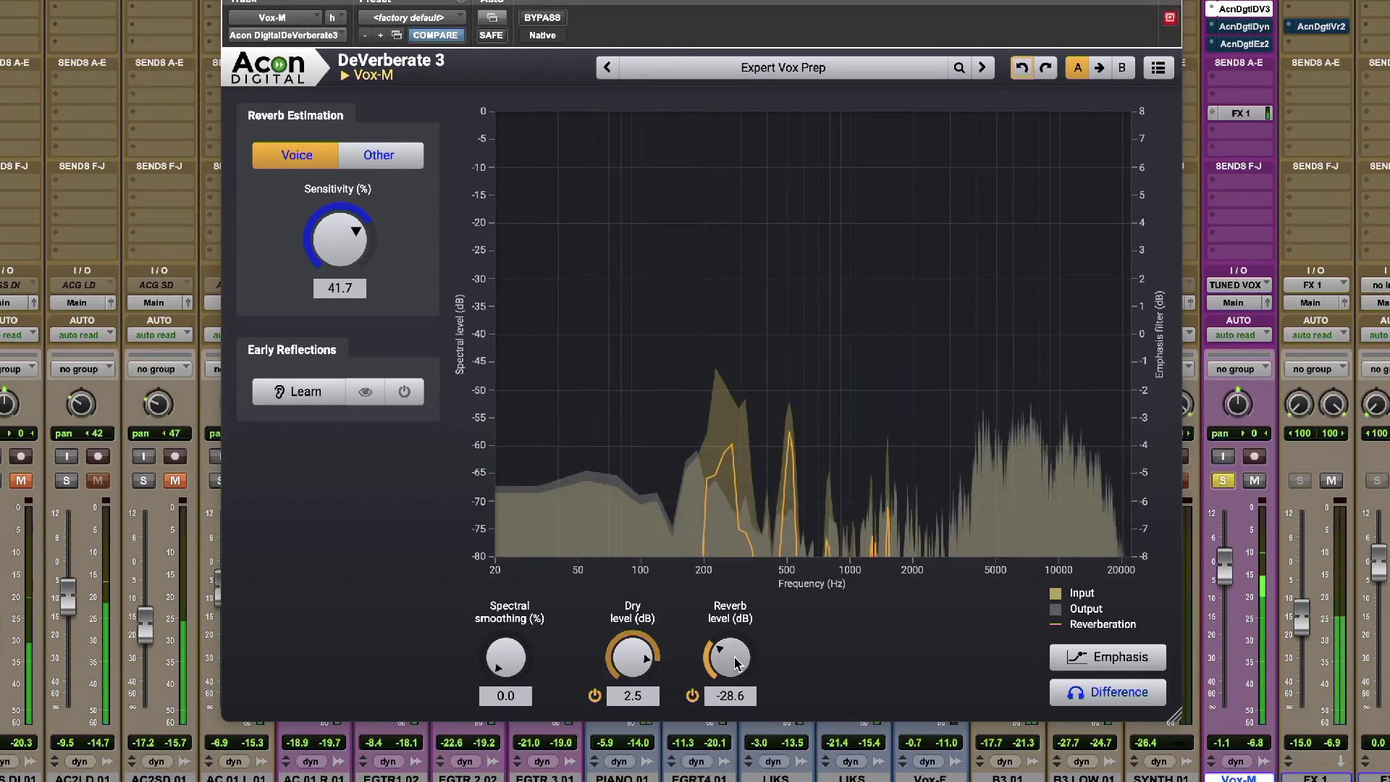
drag(745, 615, 713, 635)
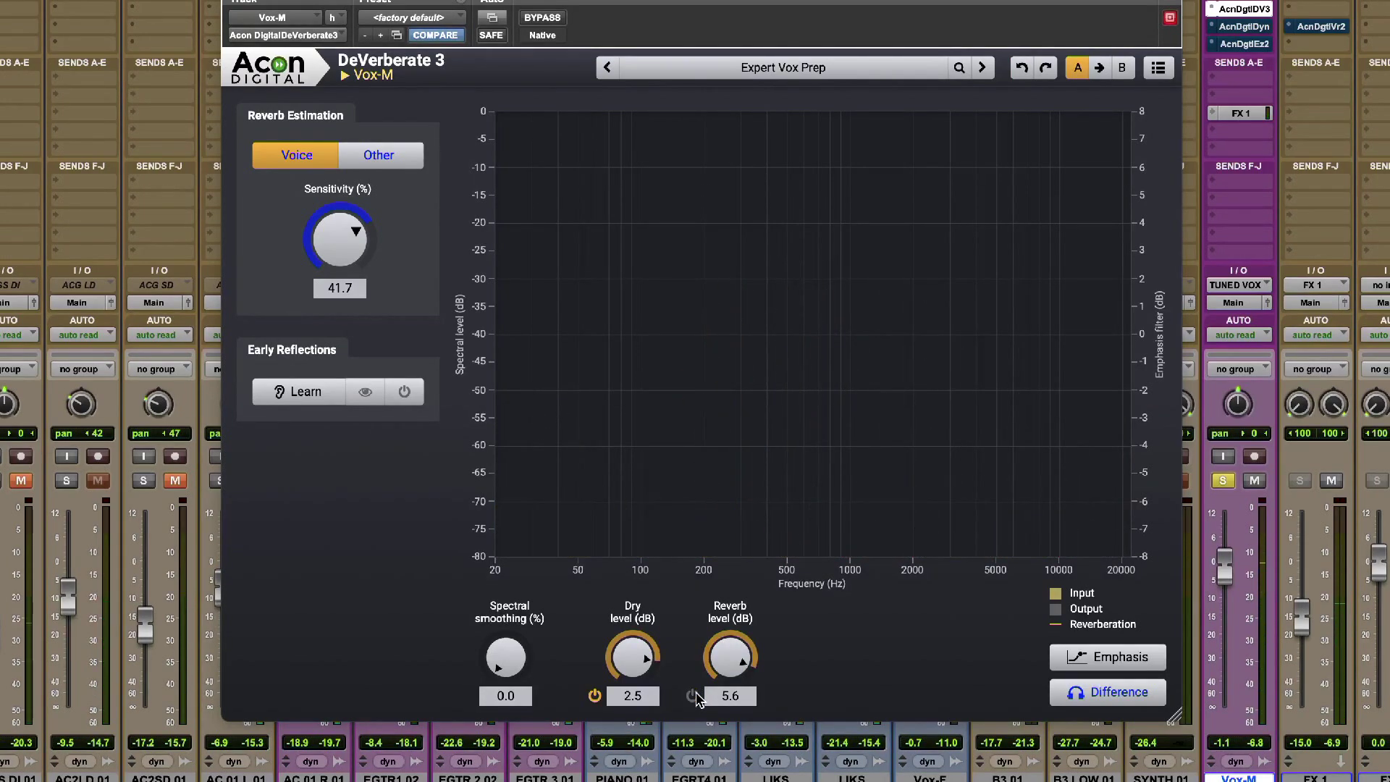
Reset DeVerberate 3's Reverb level knob from 5.6 dB back to -28.6 dB
click(694, 696)
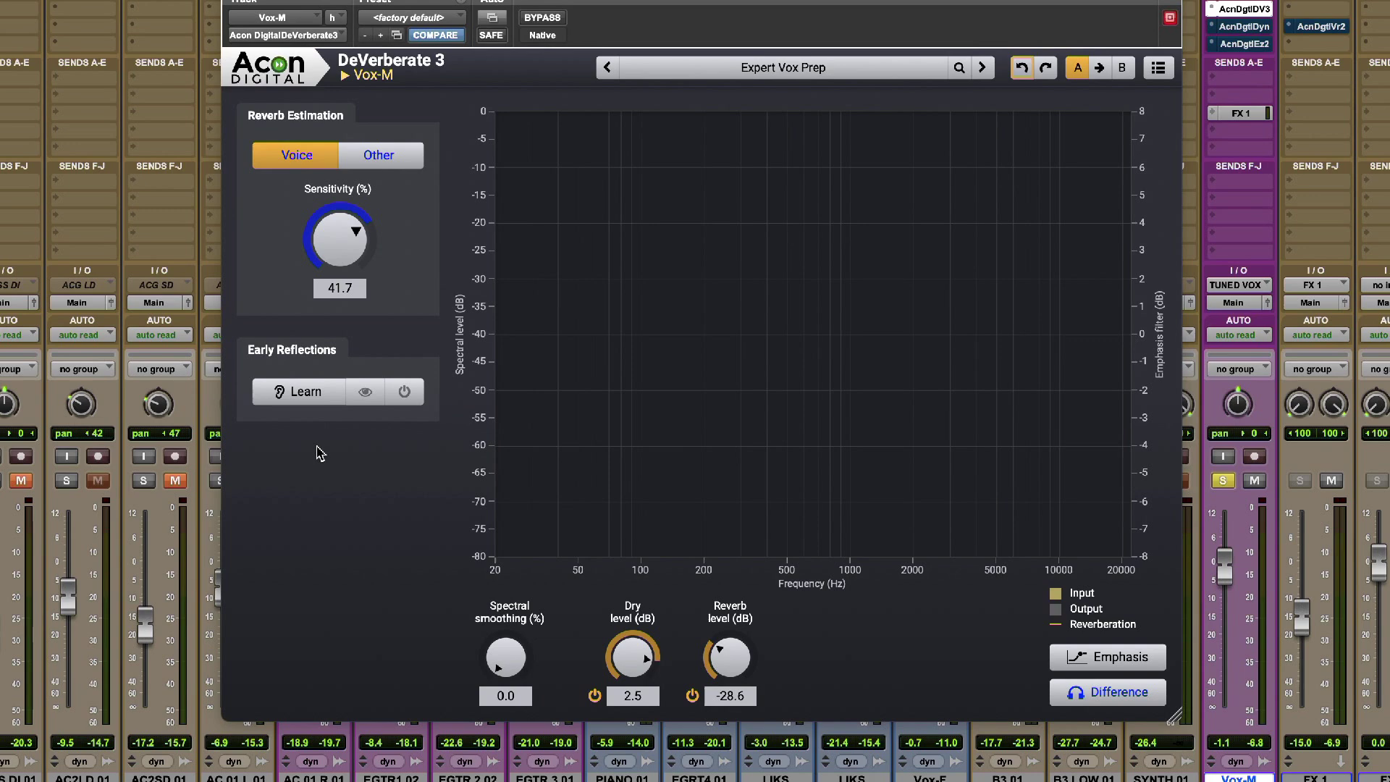
Enable a flat emphasis filter after undoing a trial treble boost, and audition the Difference signal
click(1108, 657)
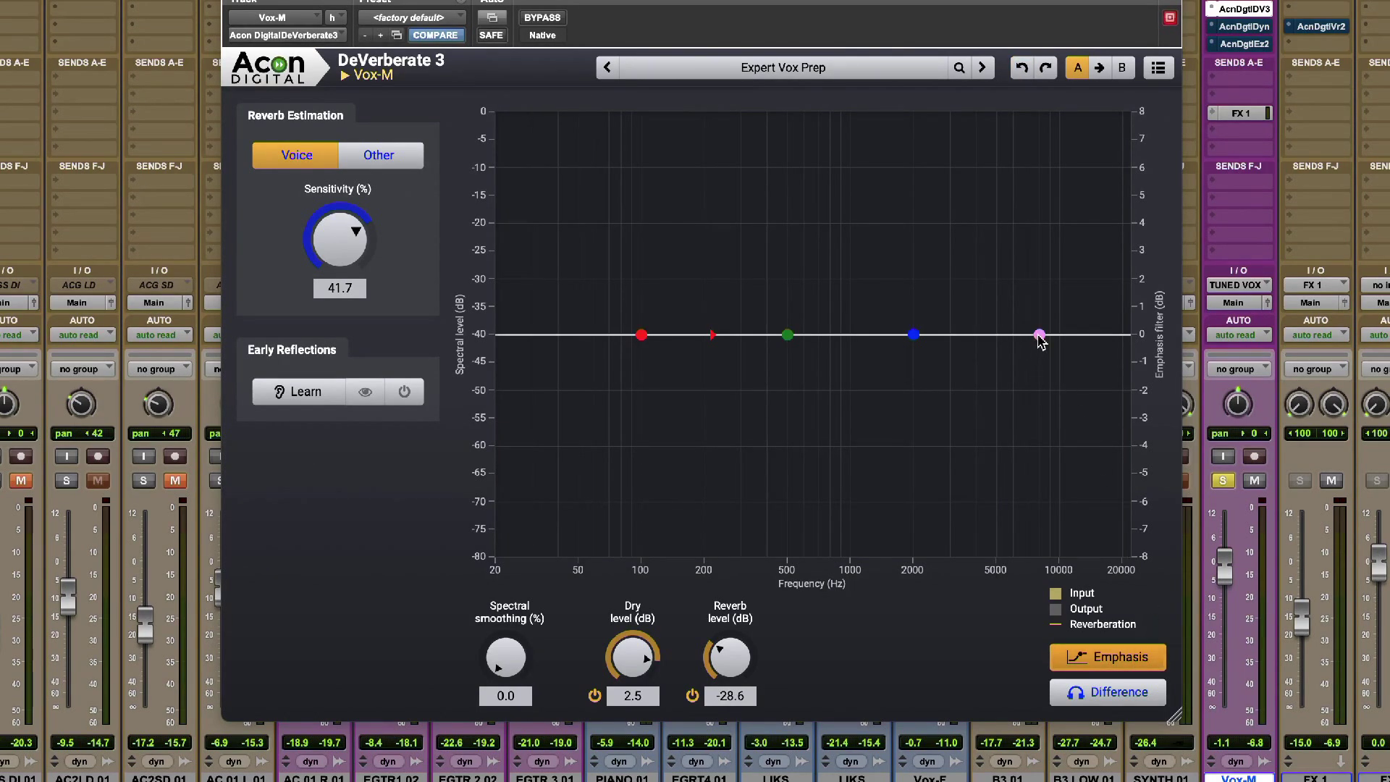
drag(1040, 340, 984, 287)
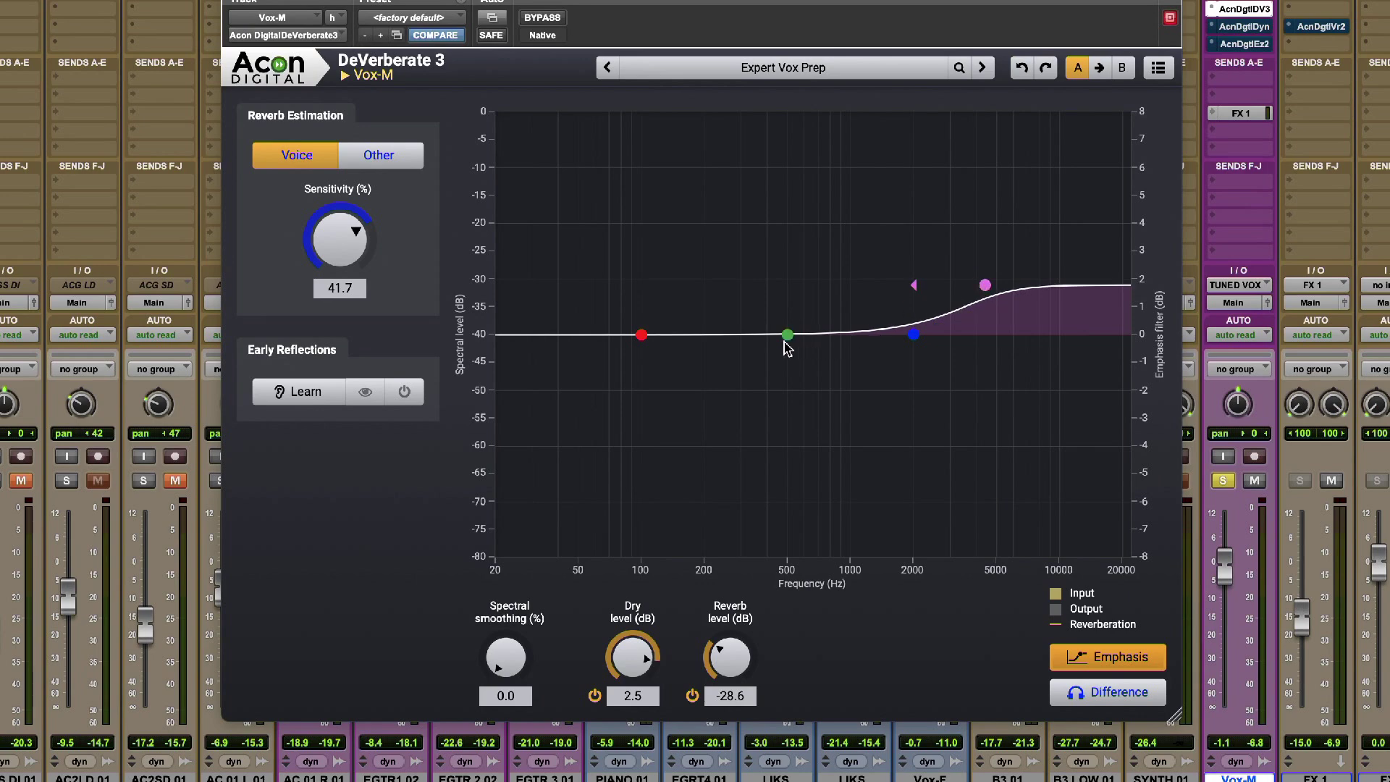
drag(787, 335, 774, 375)
key(ctrl+z)
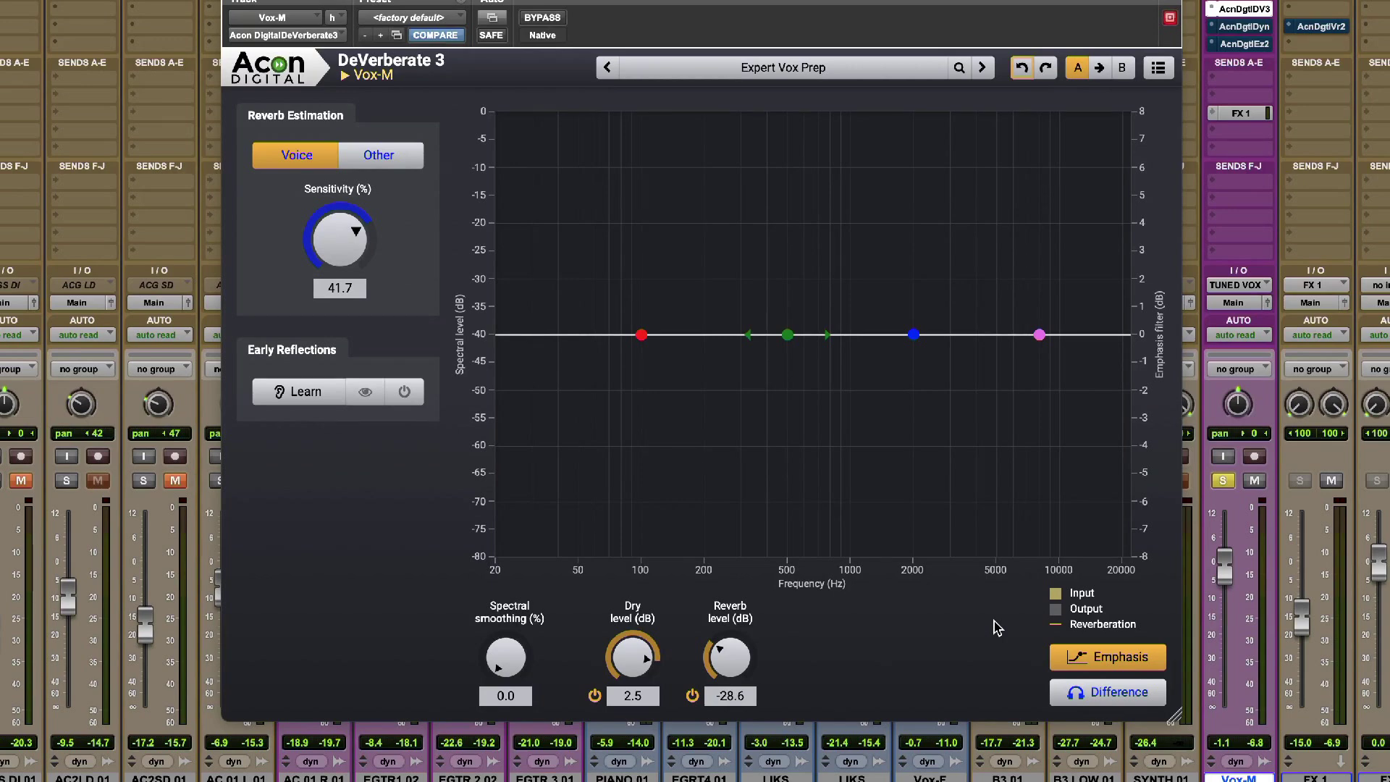
click(1108, 692)
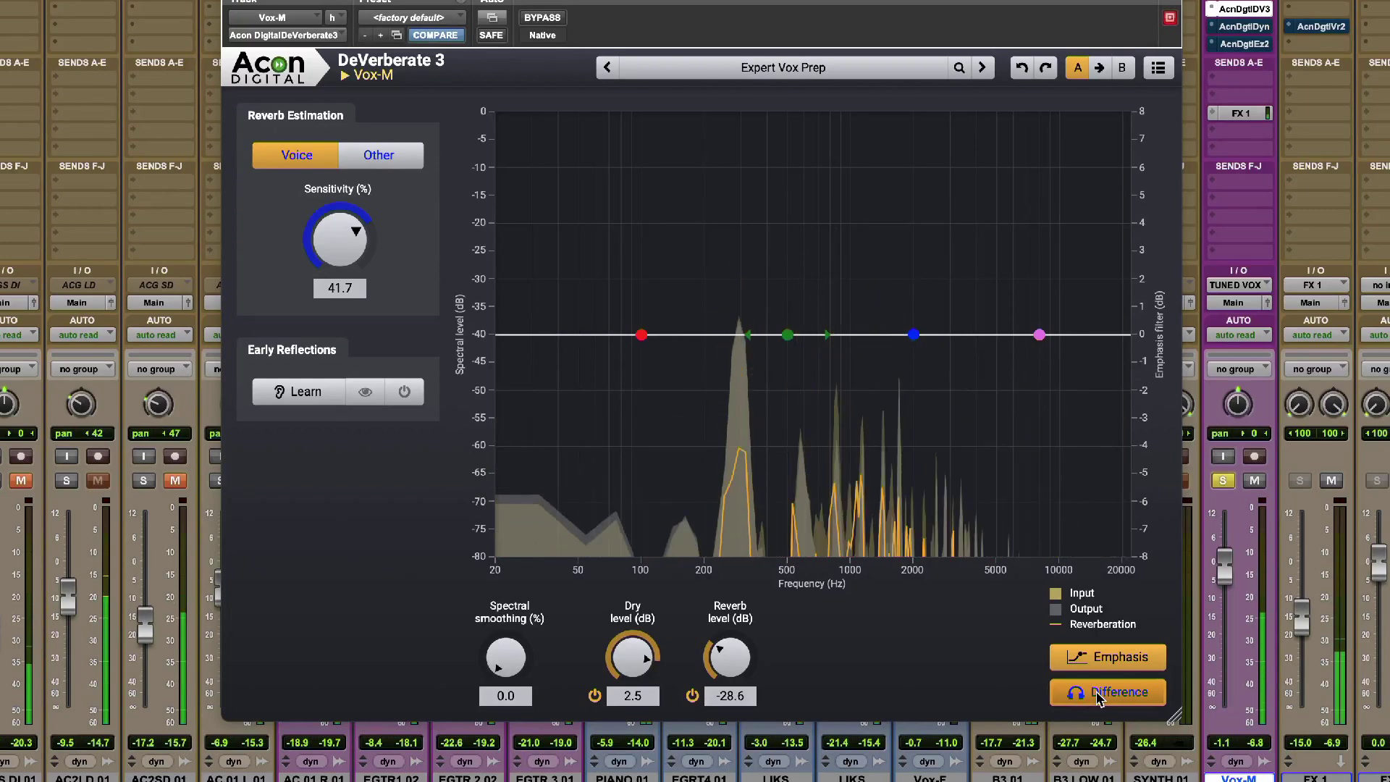
key(space)
Deactivate DeVerberate 3's Difference button so the full processed vocal is heard
click(1100, 697)
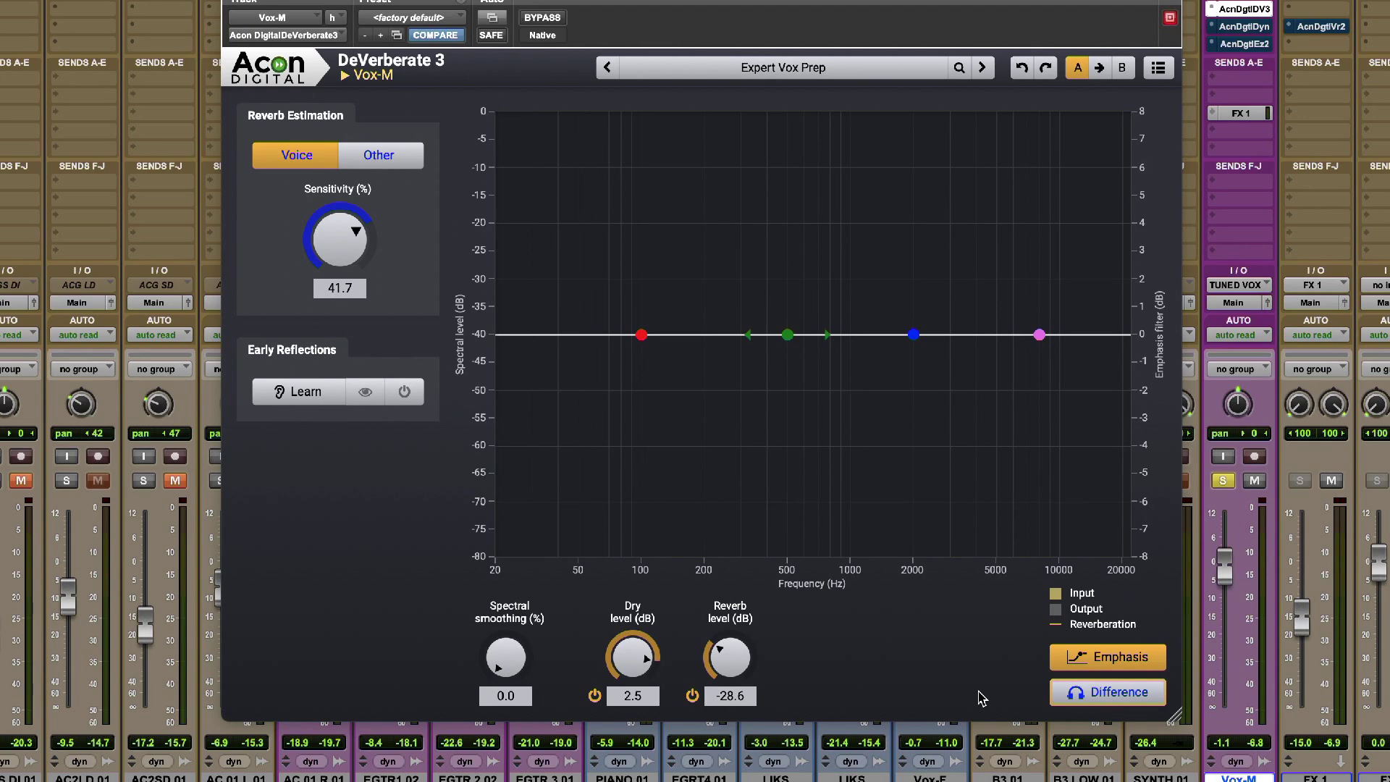
click(1321, 26)
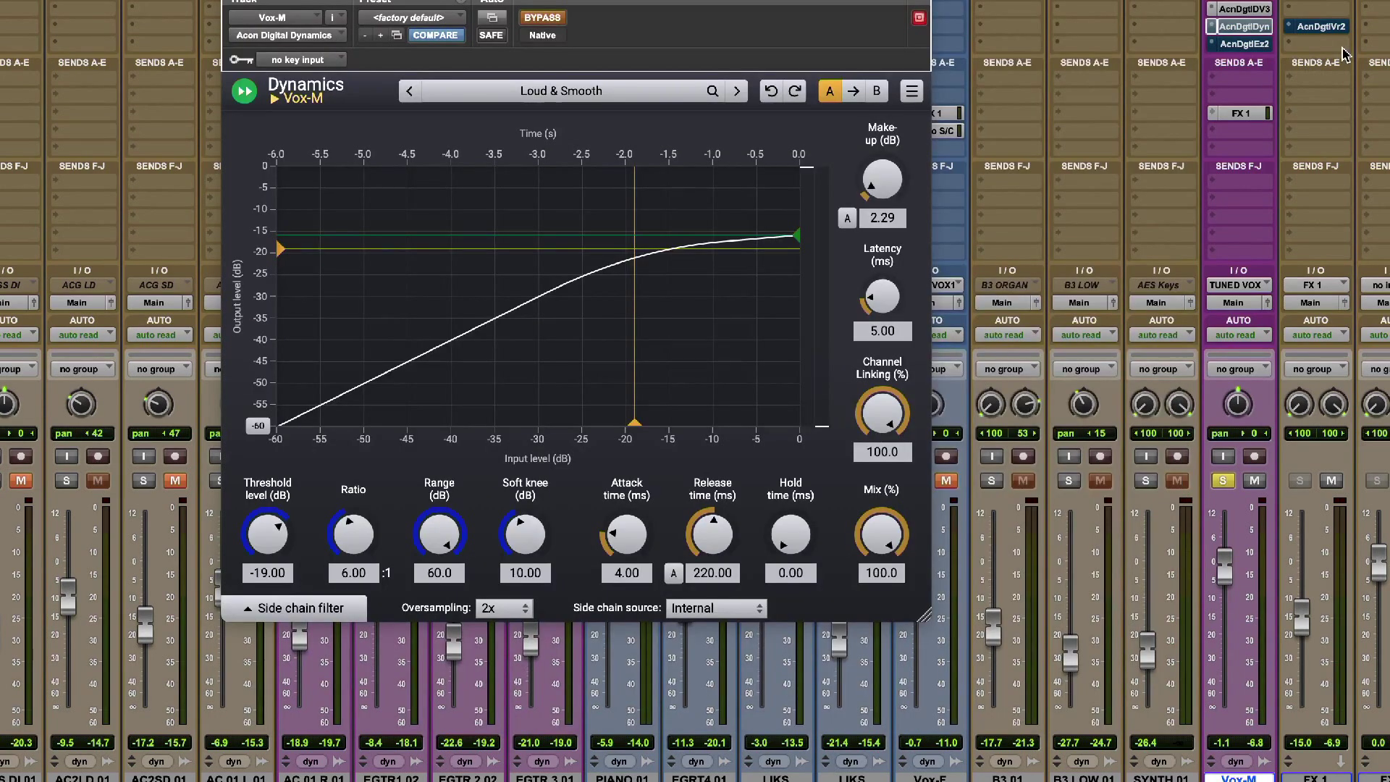
click(1249, 45)
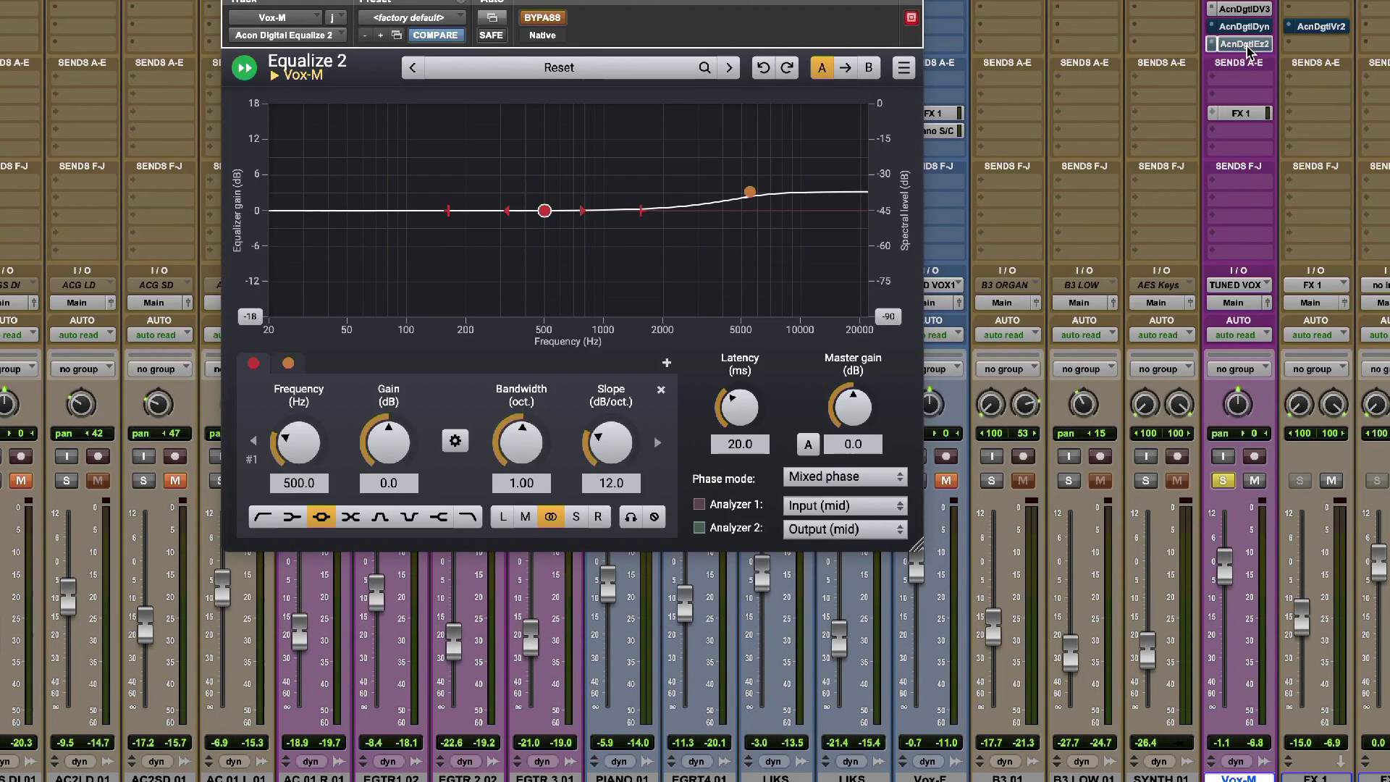
click(1318, 26)
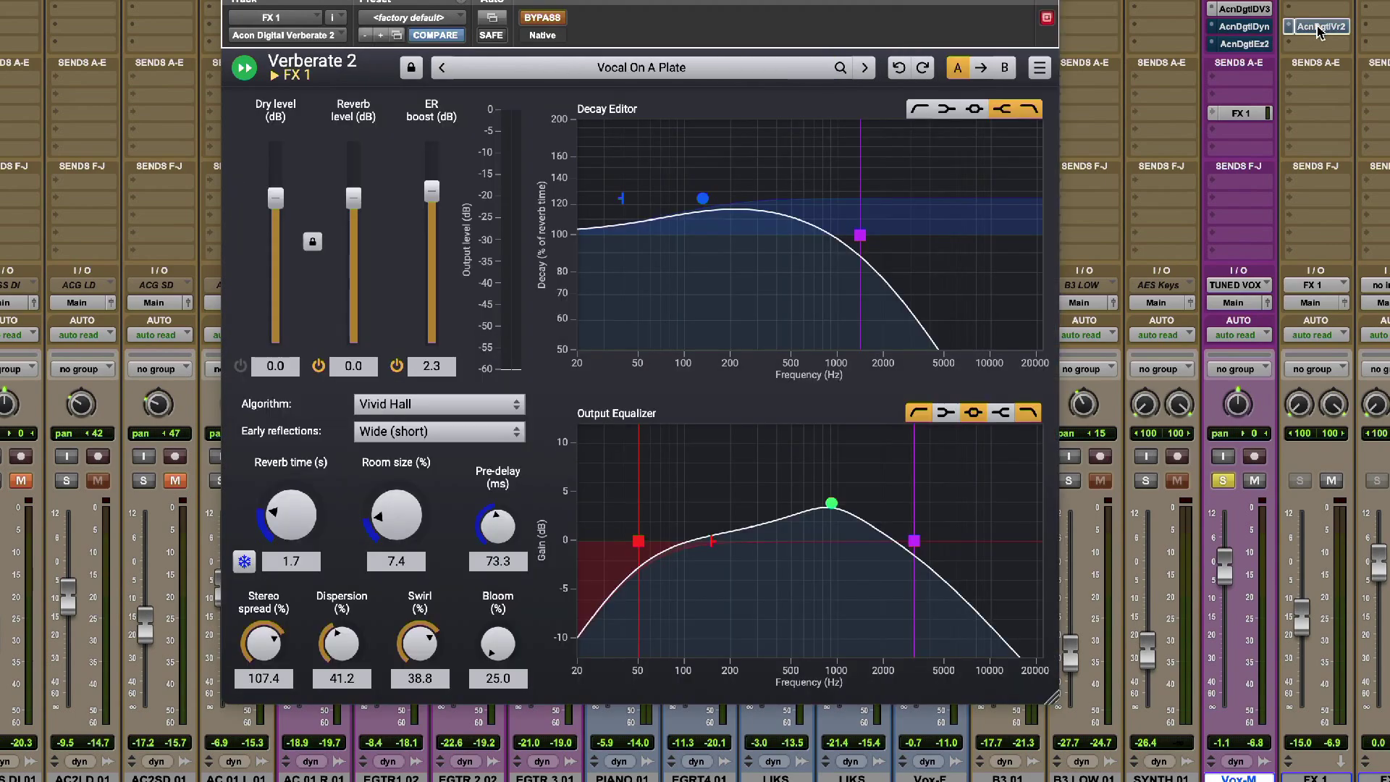
click(1244, 9)
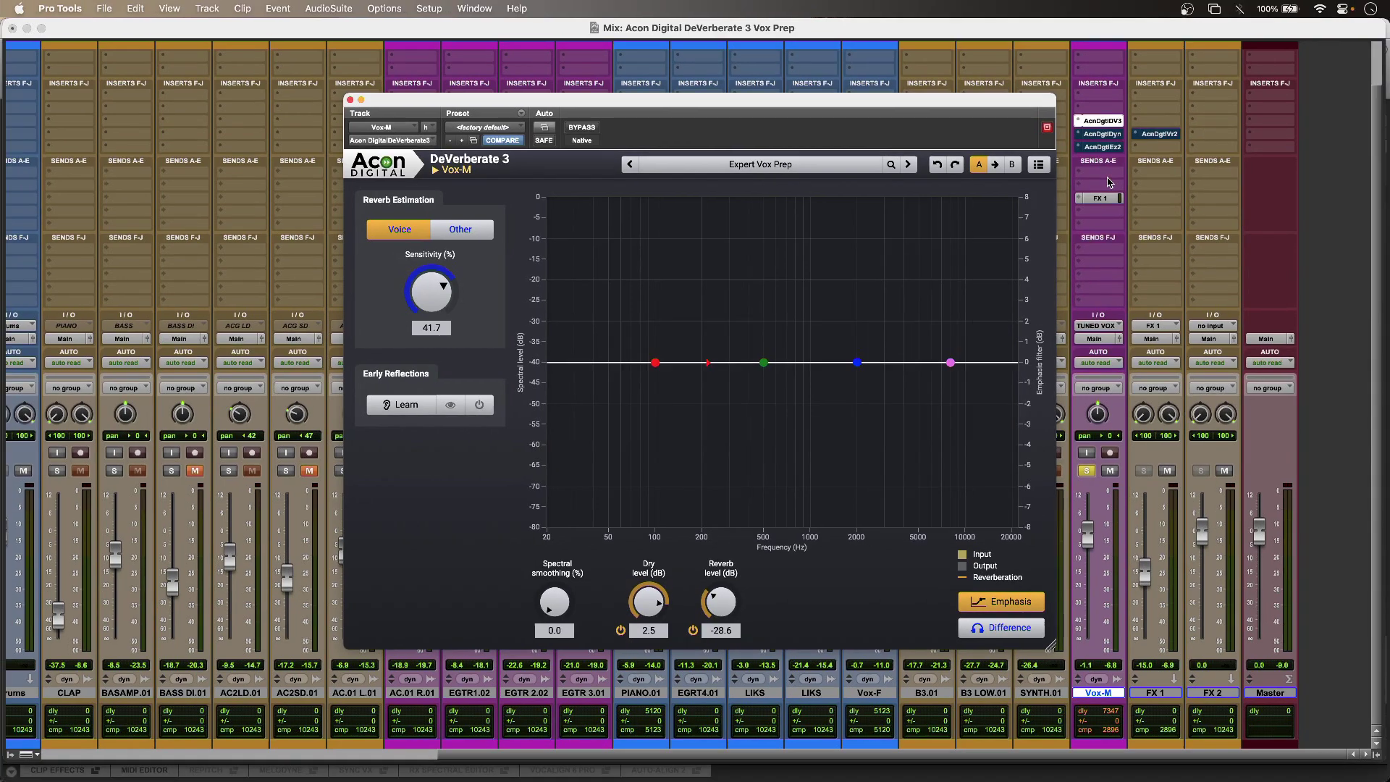